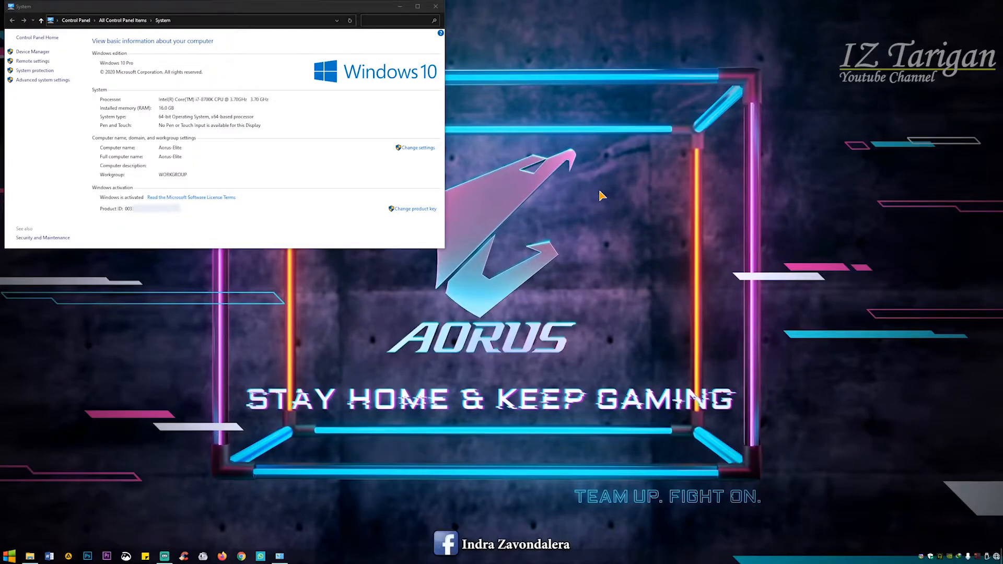
# Search Windows for "act" and open the Activation settings page.
pyautogui.press('super')
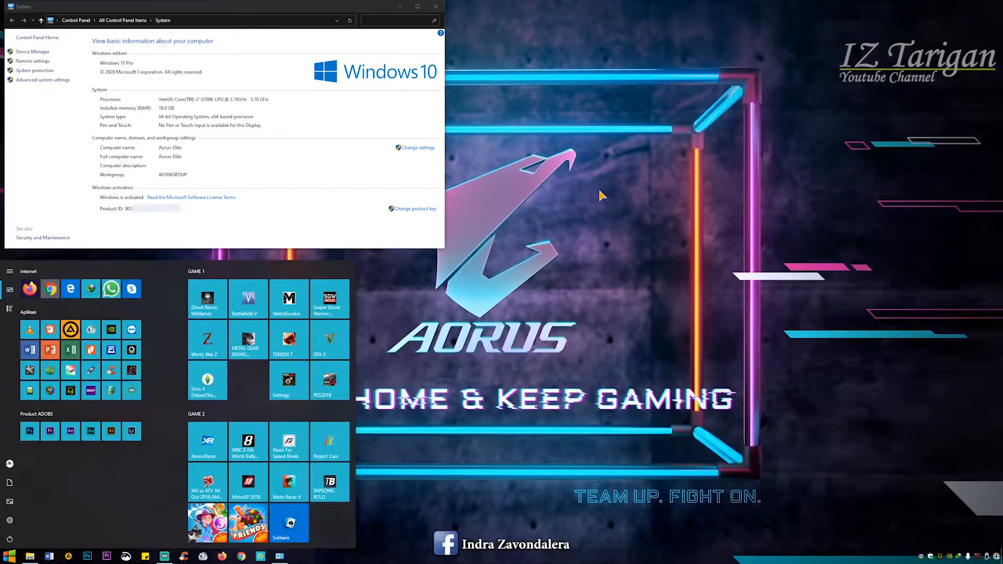
pyautogui.write('act')
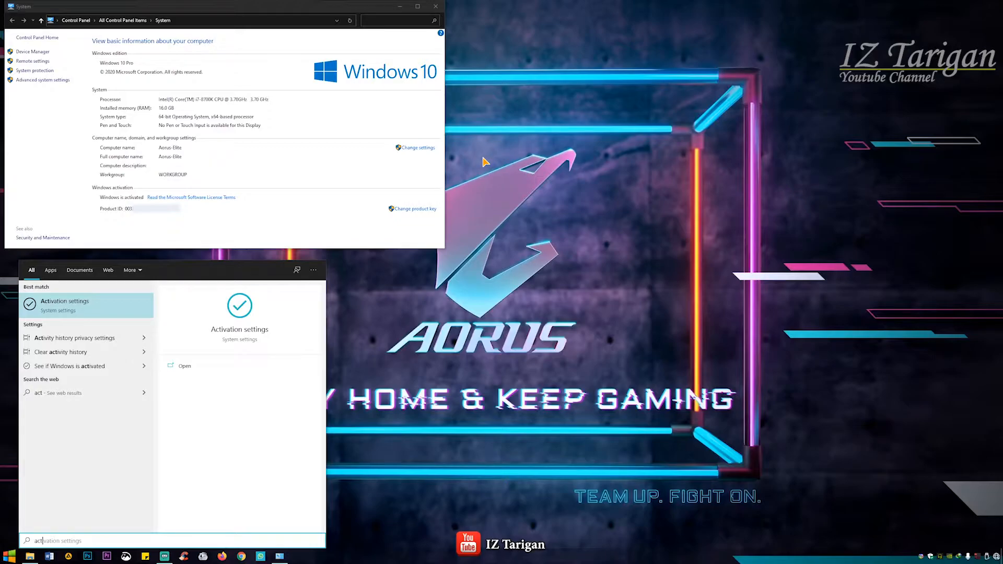
pyautogui.click(66, 306)
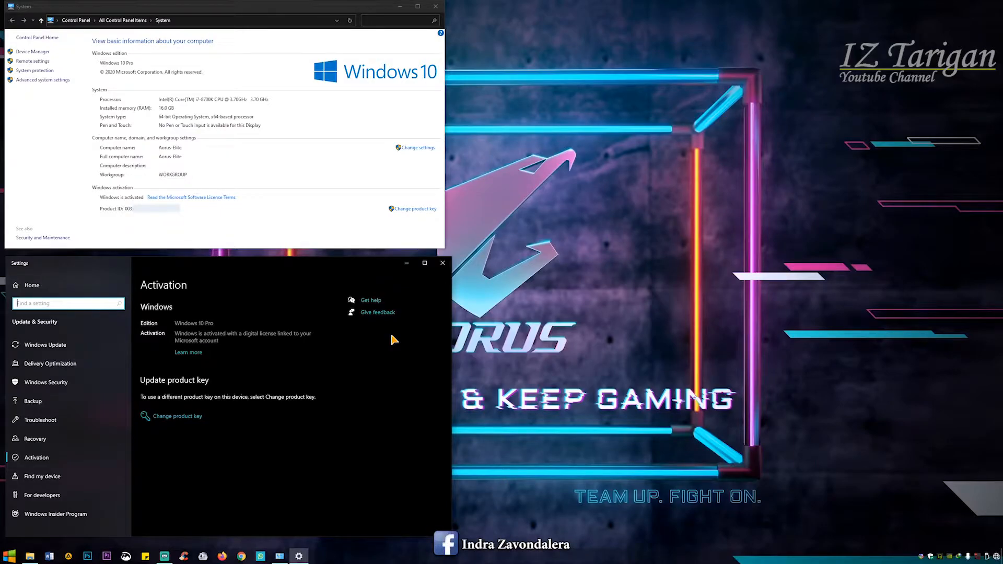
pyautogui.rightClick(529, 251)
pyautogui.rightClick(549, 270)
pyautogui.click(567, 294)
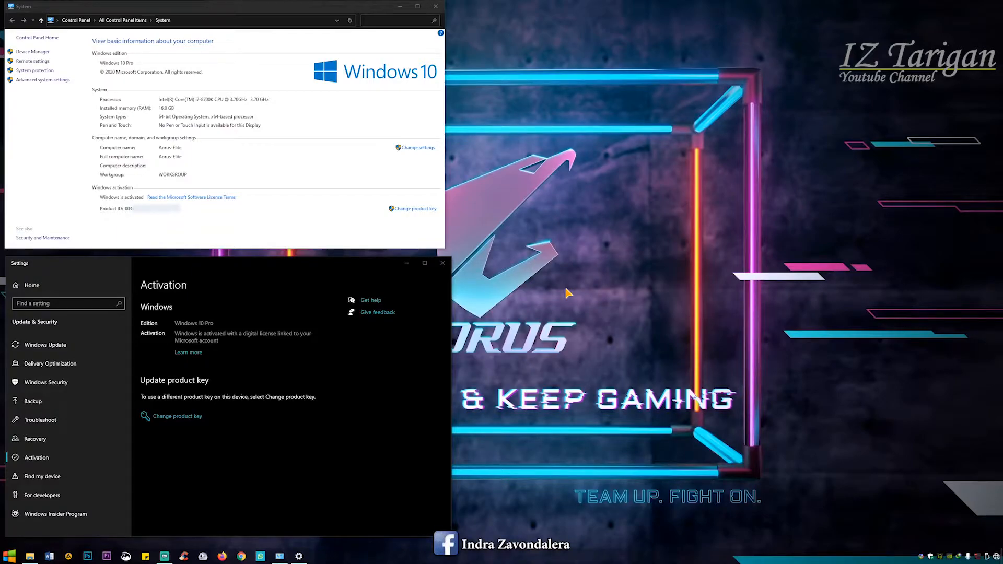
pyautogui.rightClick(629, 173)
pyautogui.click(654, 196)
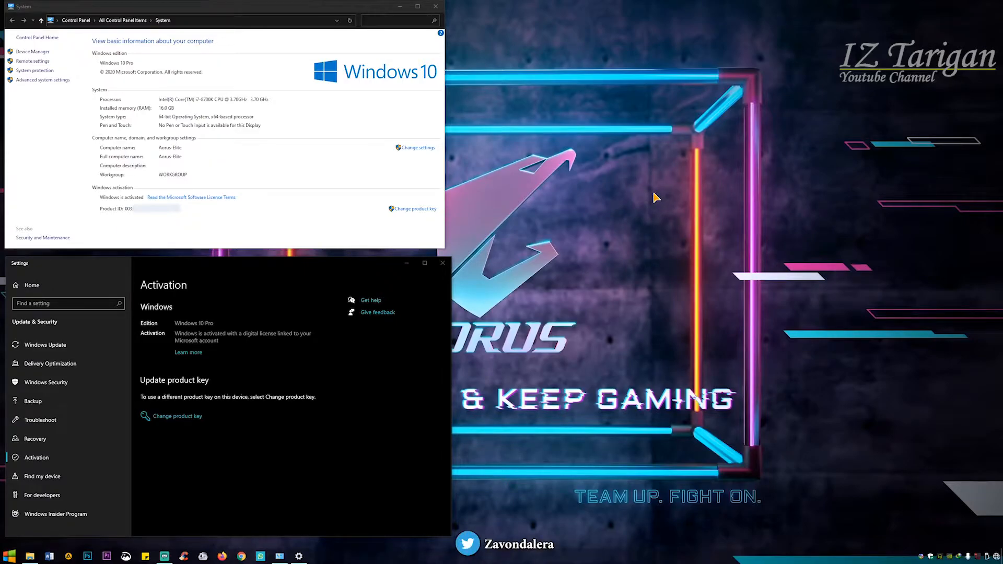
pyautogui.rightClick(647, 191)
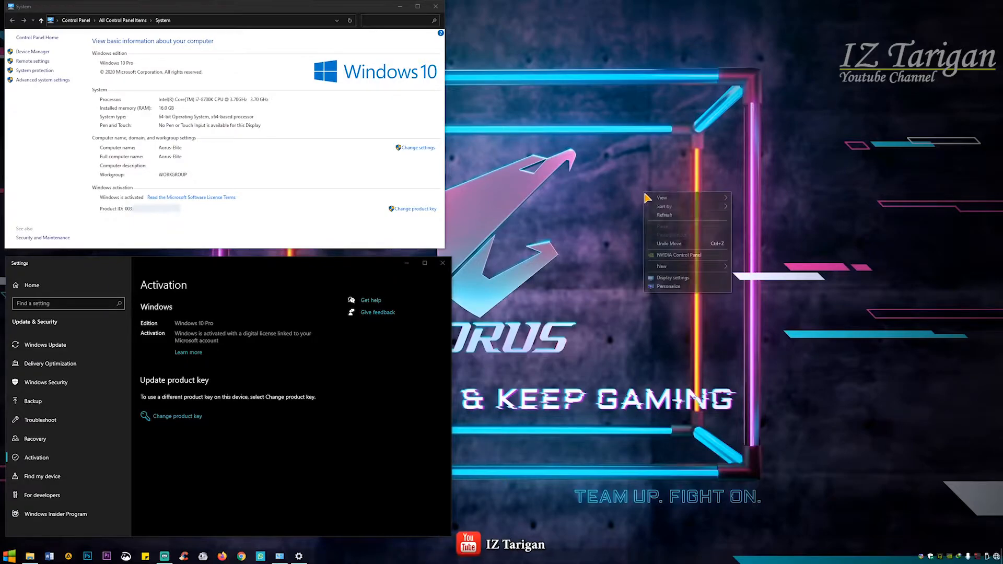
pyautogui.click(658, 215)
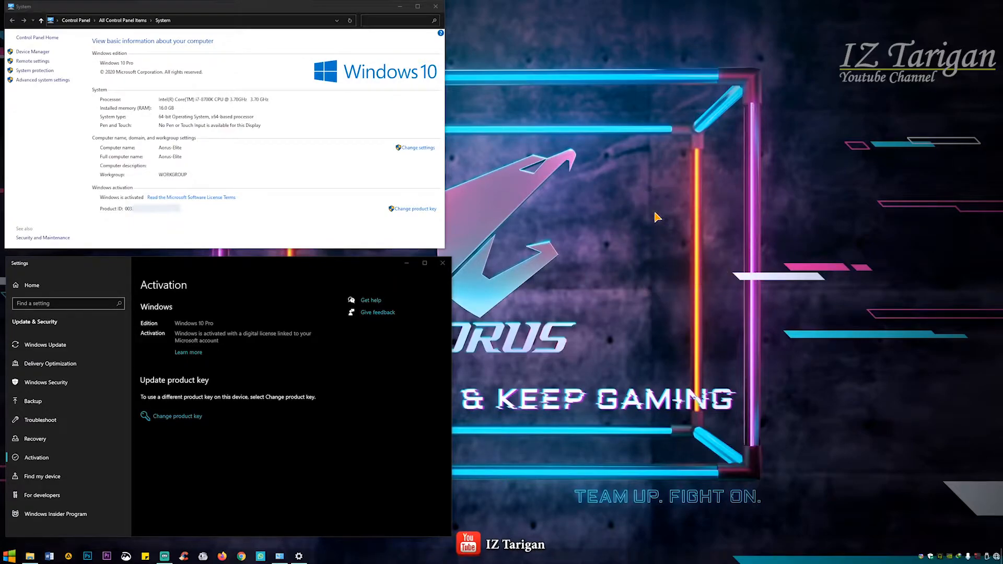
pyautogui.rightClick(541, 136)
pyautogui.click(568, 159)
# Open Command Prompt as administrator and move its window beside the System window.
pyautogui.press('super')
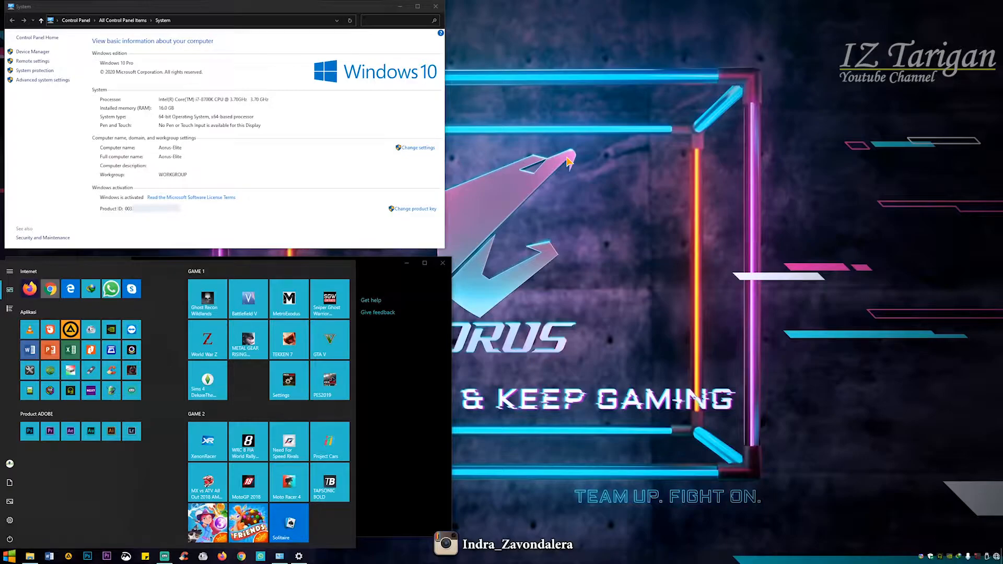
pyautogui.write('cmd')
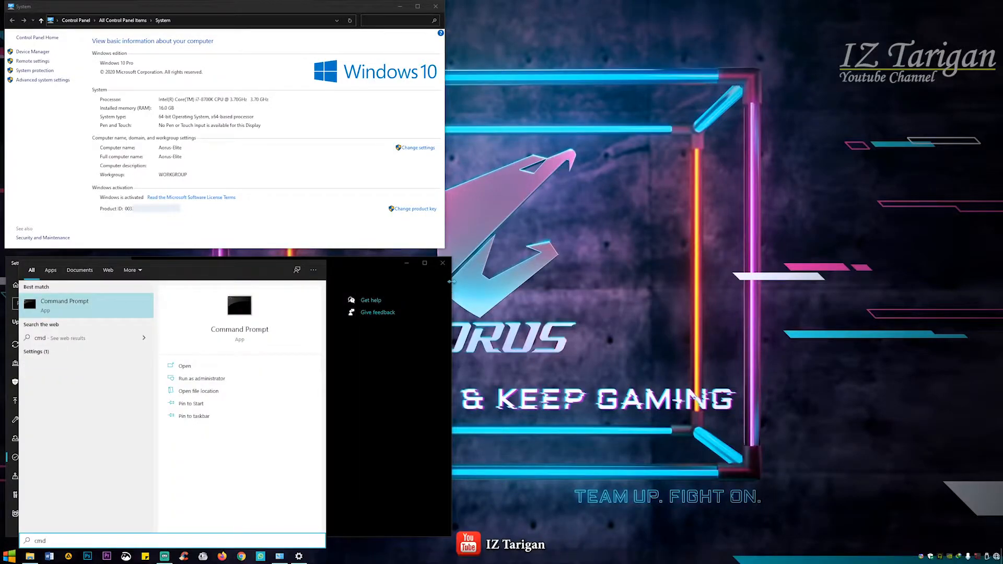
pyautogui.click(232, 379)
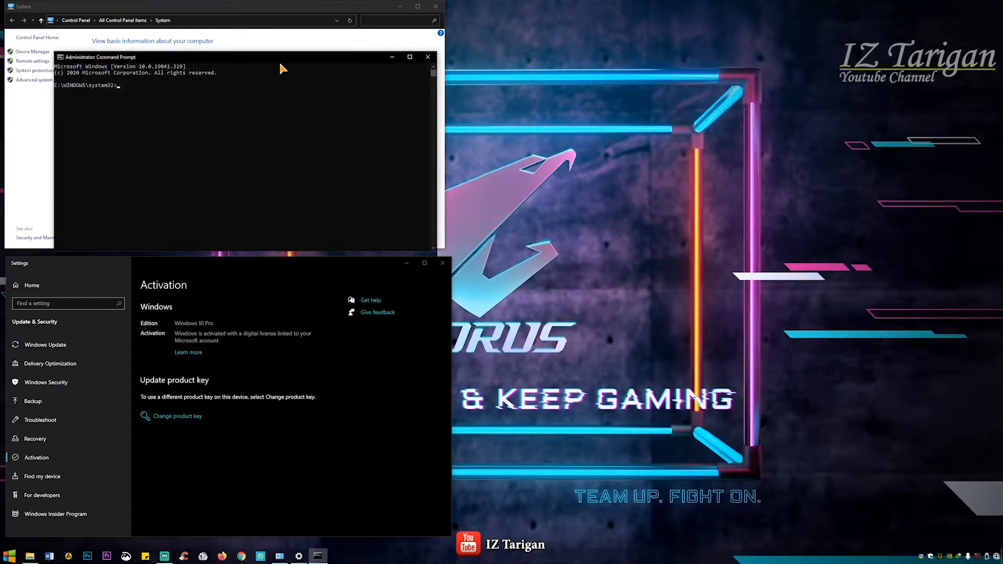
pyautogui.moveTo(277, 57); pyautogui.dragTo(683, 22)
# Run slmgr.vbs /xpr in the Command Prompt and move the result message over that console window.
pyautogui.click(669, 56)
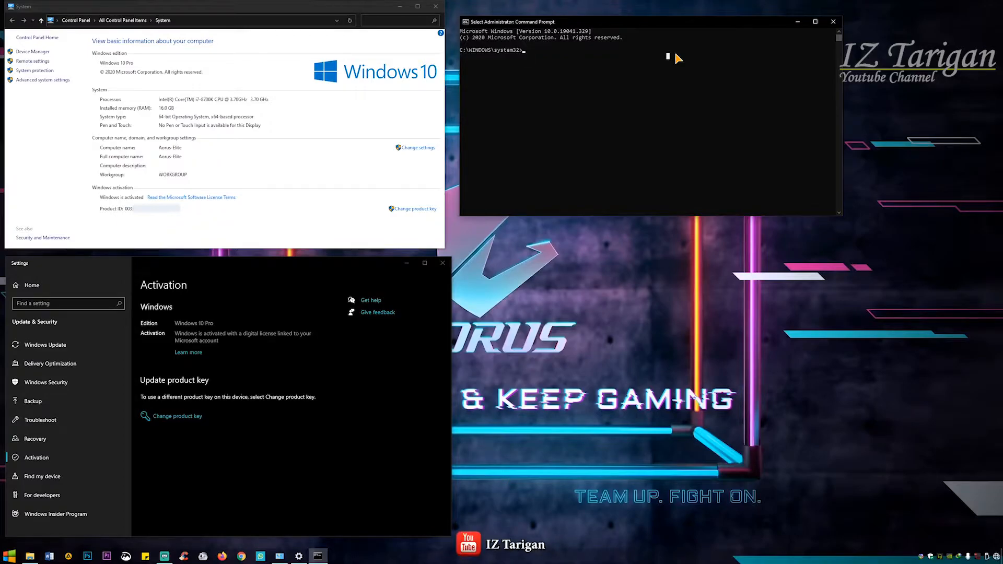
pyautogui.write('slmgr')
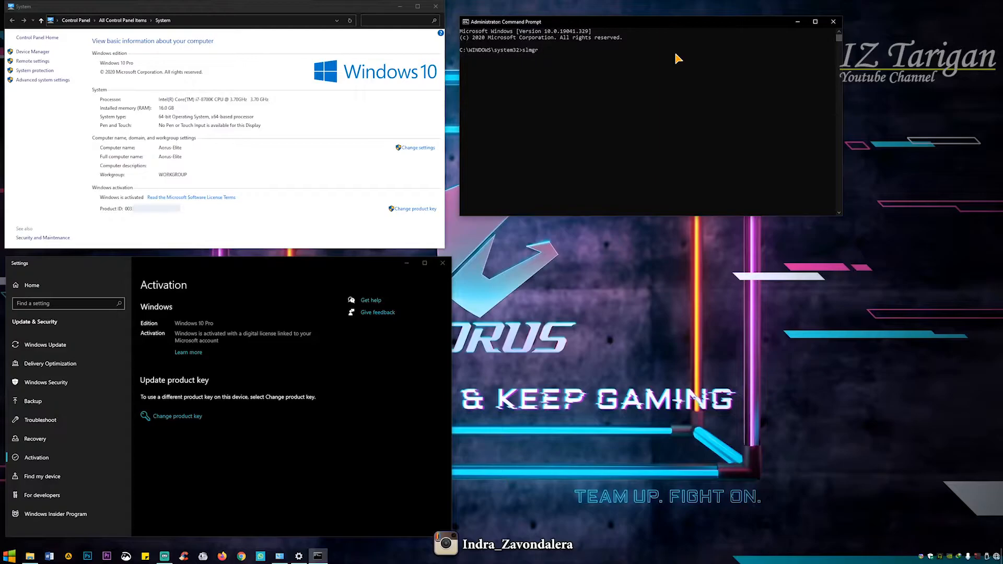
pyautogui.write('.vb')
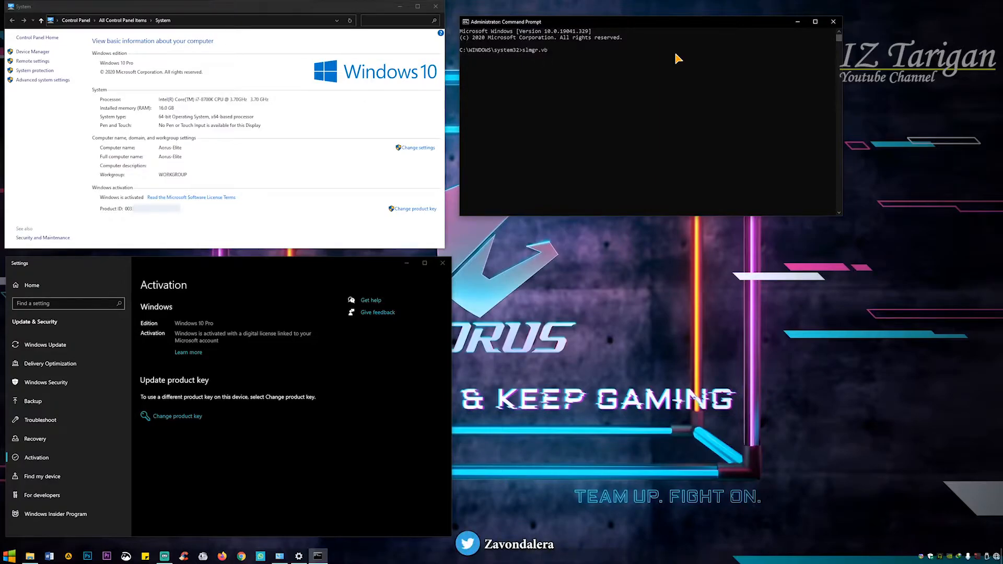
pyautogui.write('s')
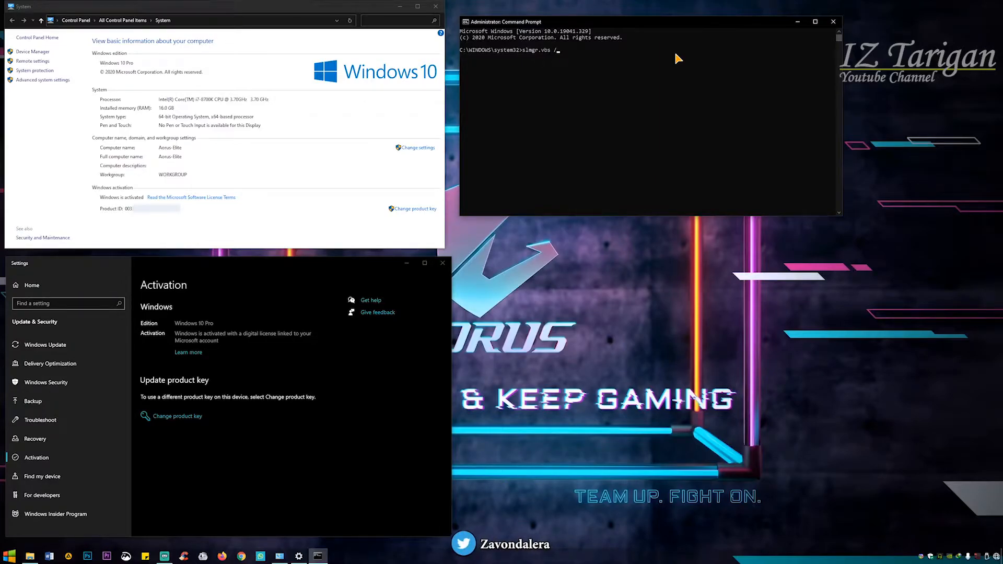
pyautogui.write(' /xpr')
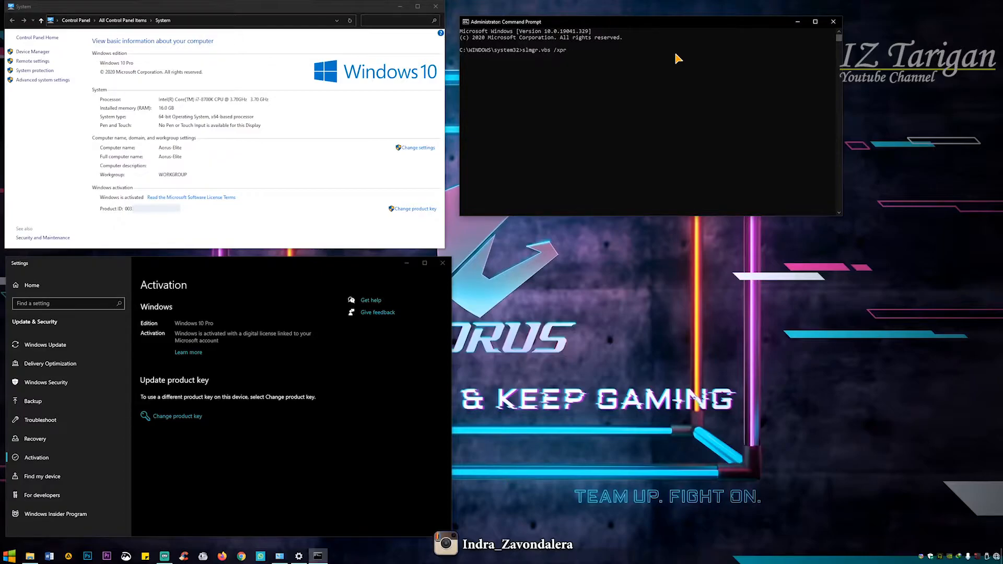
pyautogui.press('Return')
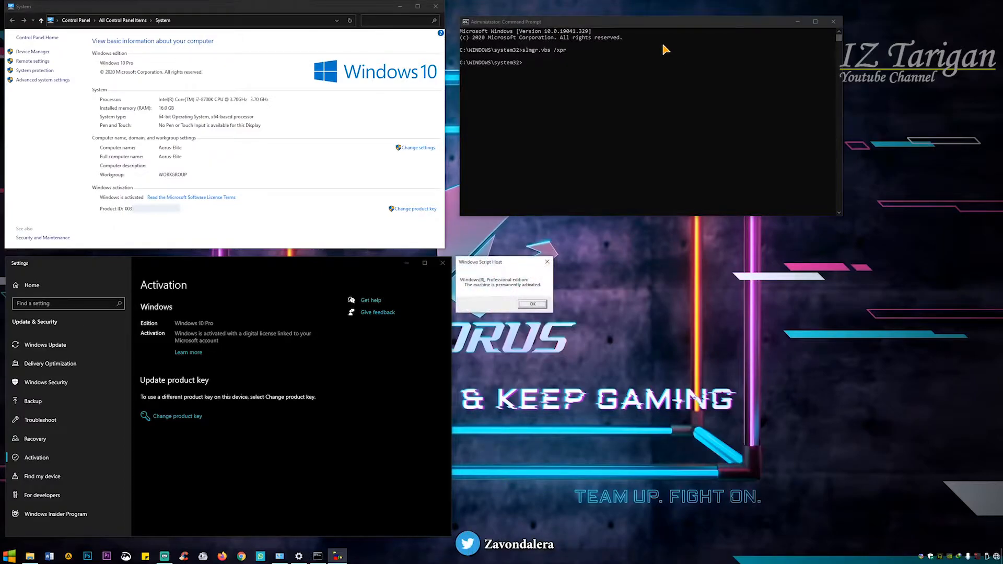
pyautogui.moveTo(523, 264); pyautogui.dragTo(615, 66)
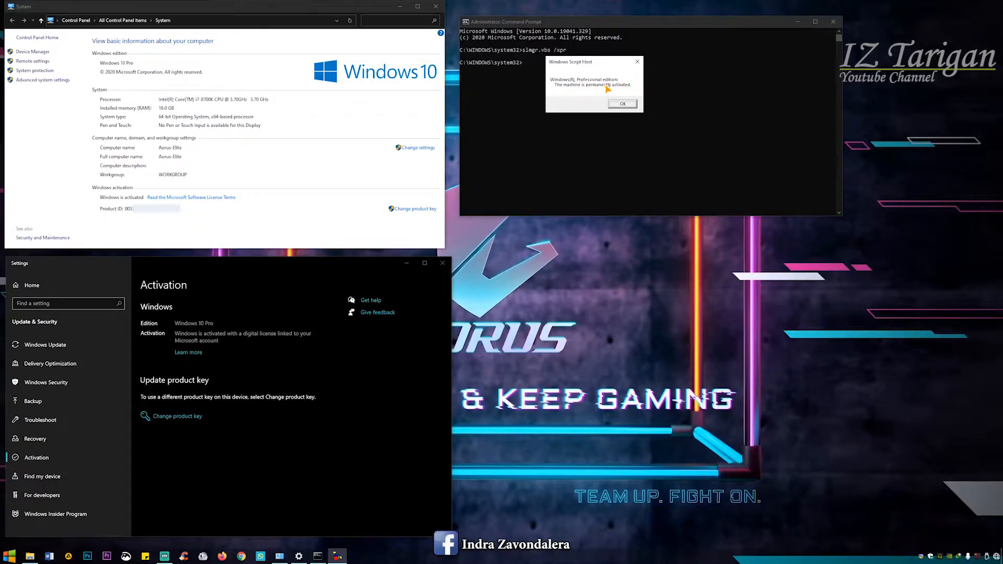
pyautogui.rightClick(888, 106)
pyautogui.click(906, 124)
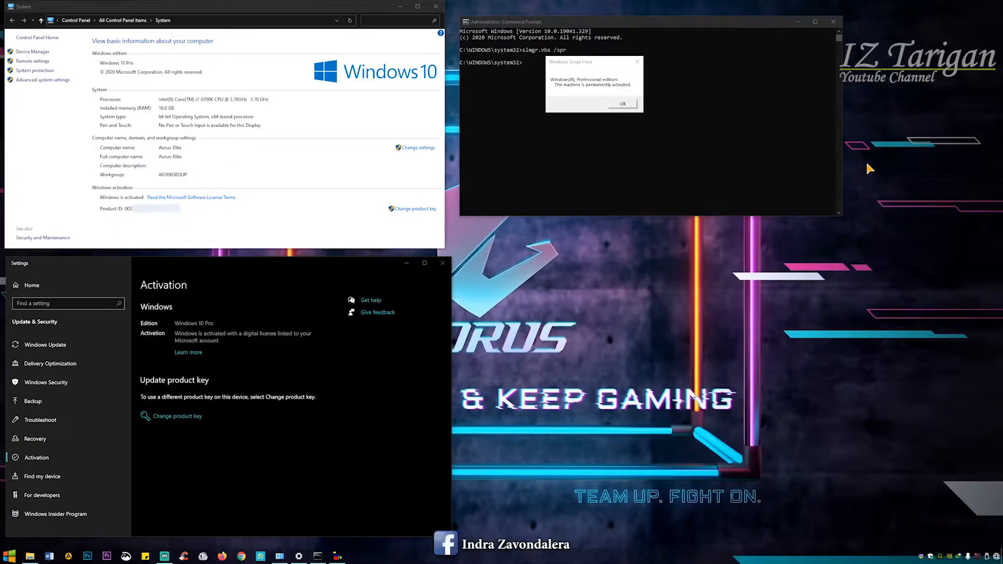
# Open a second Command Prompt as administrator and place its window below the first console.
pyautogui.press('super')
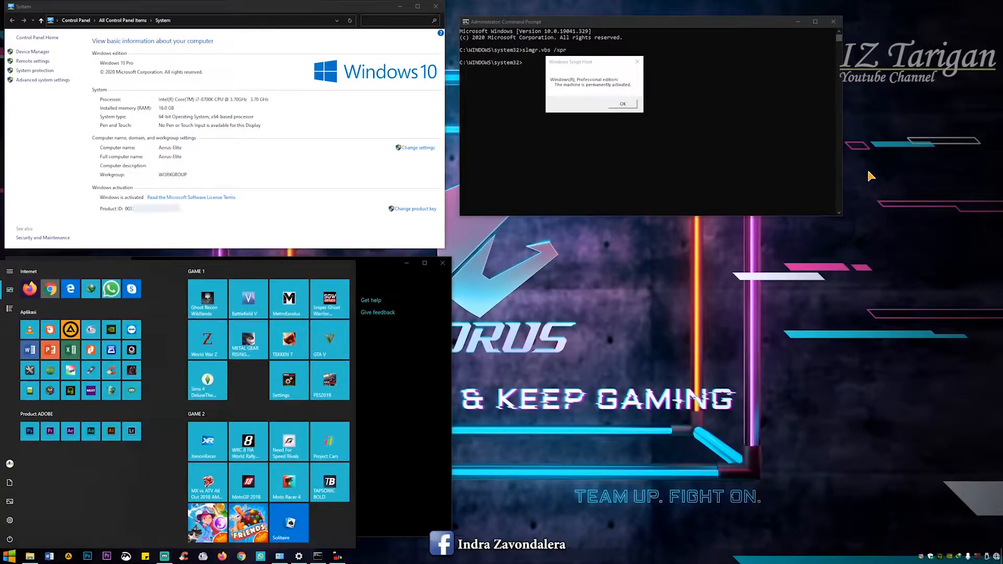
pyautogui.write('cmd')
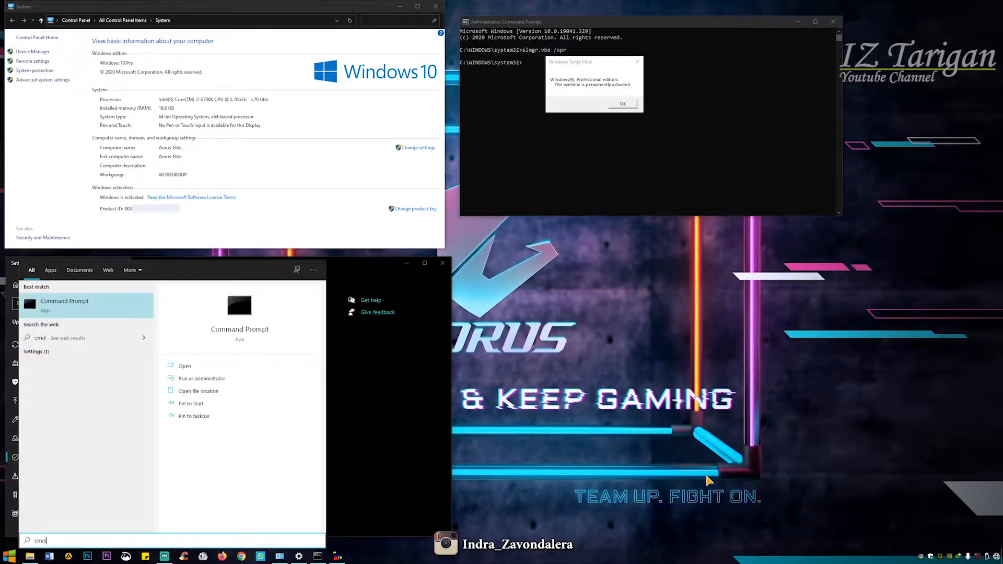
pyautogui.click(191, 379)
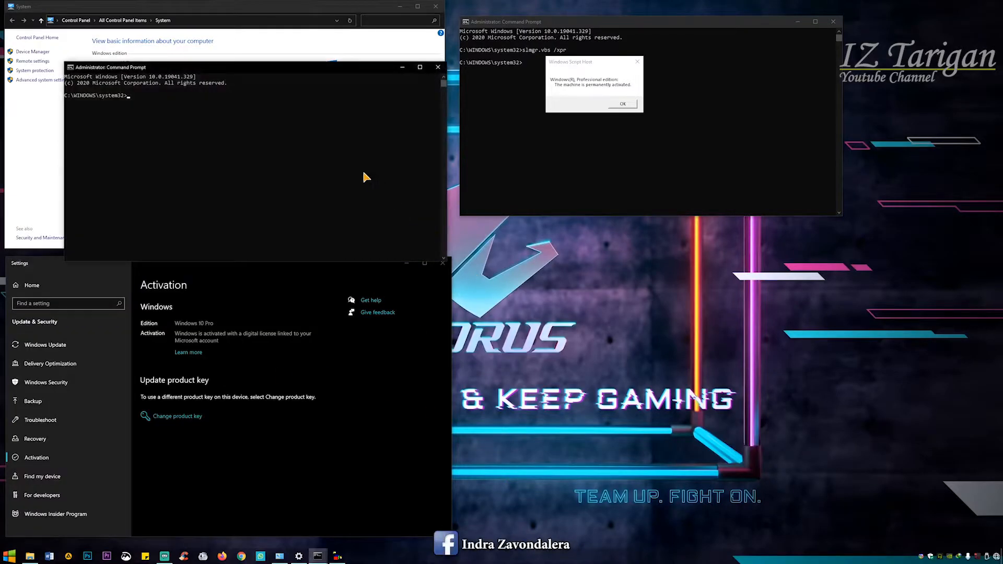
pyautogui.moveTo(287, 72); pyautogui.dragTo(685, 289)
# Run slmgr.vbs /dli in the second Command Prompt and move the licence details message over that console.
pyautogui.click(673, 374)
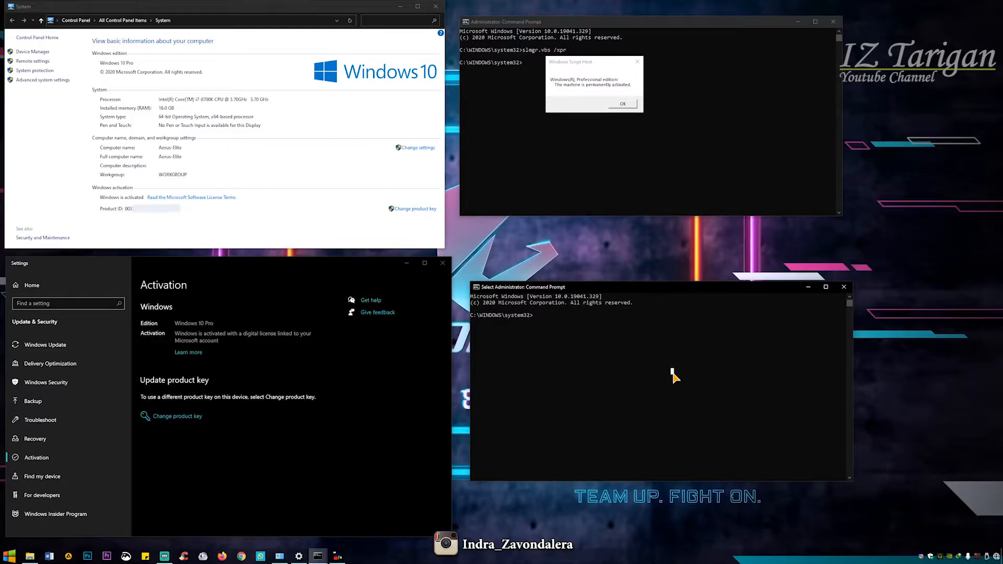
pyautogui.write('slmgr.vbs /dli')
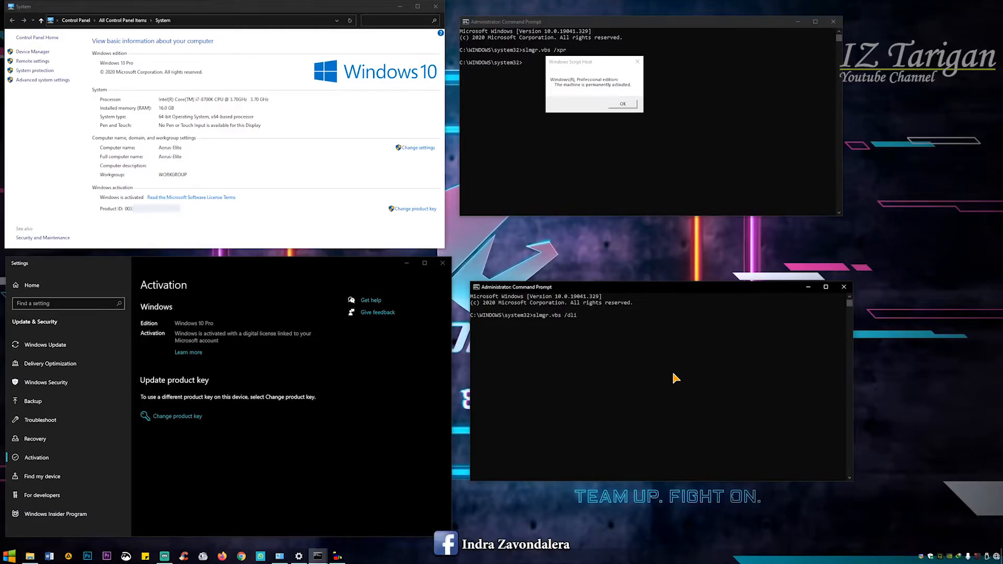
pyautogui.press('Return')
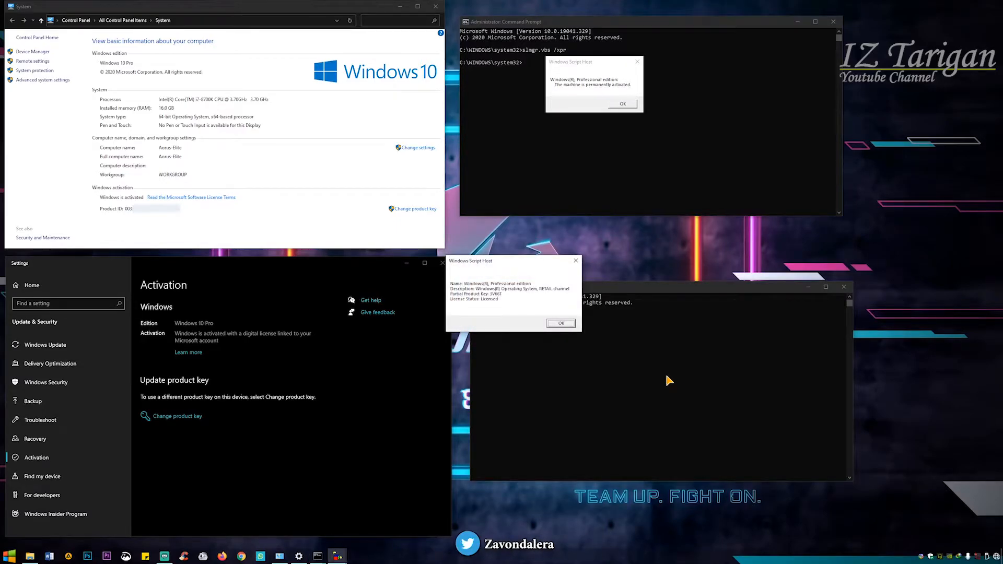
pyautogui.moveTo(509, 262); pyautogui.dragTo(665, 352)
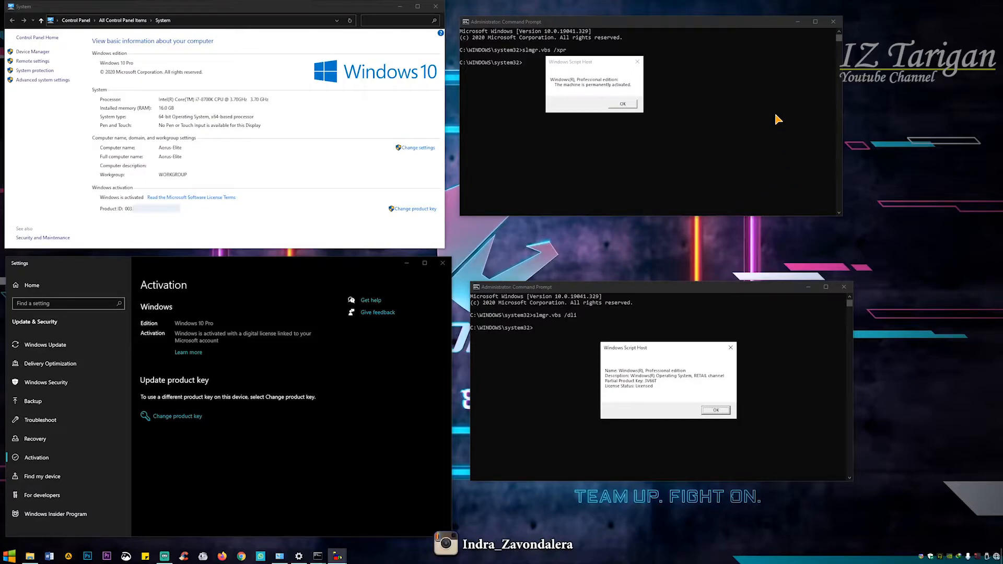
# Examine the expiry status message from slmgr.vbs /xpr and the licence channel details from slmgr.vbs /dli.
pyautogui.click(592, 83)
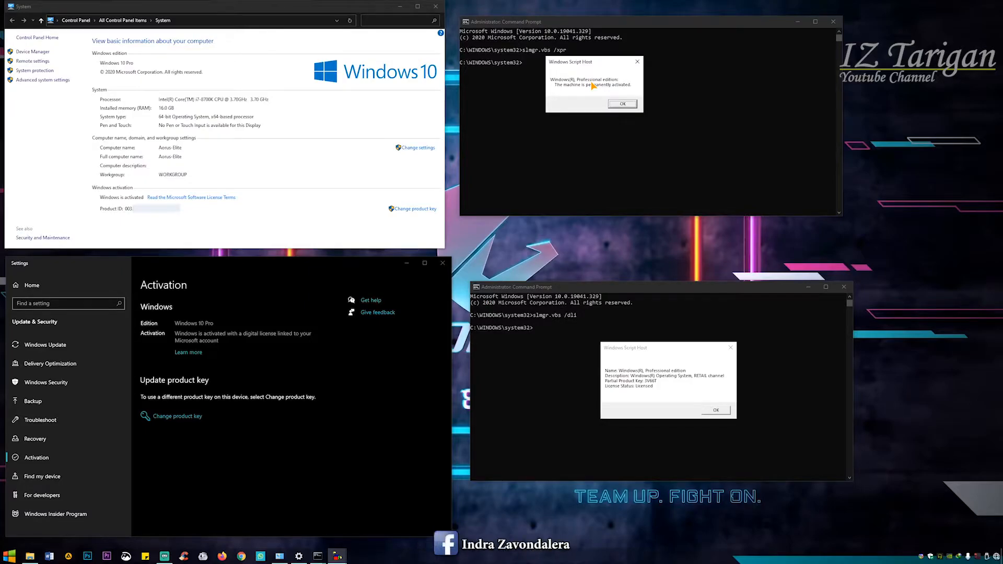
pyautogui.moveTo(584, 61); pyautogui.dragTo(596, 83)
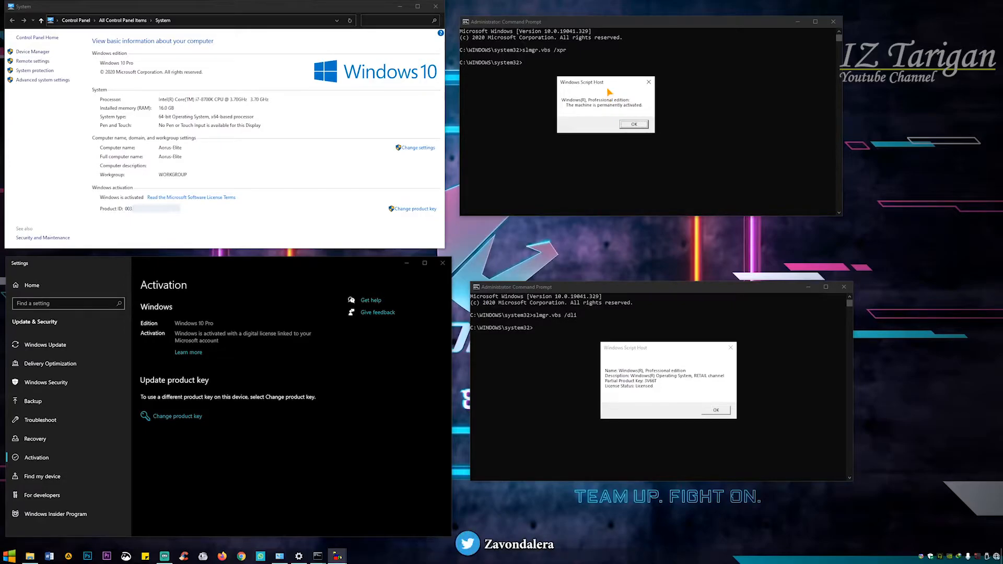
pyautogui.click(628, 380)
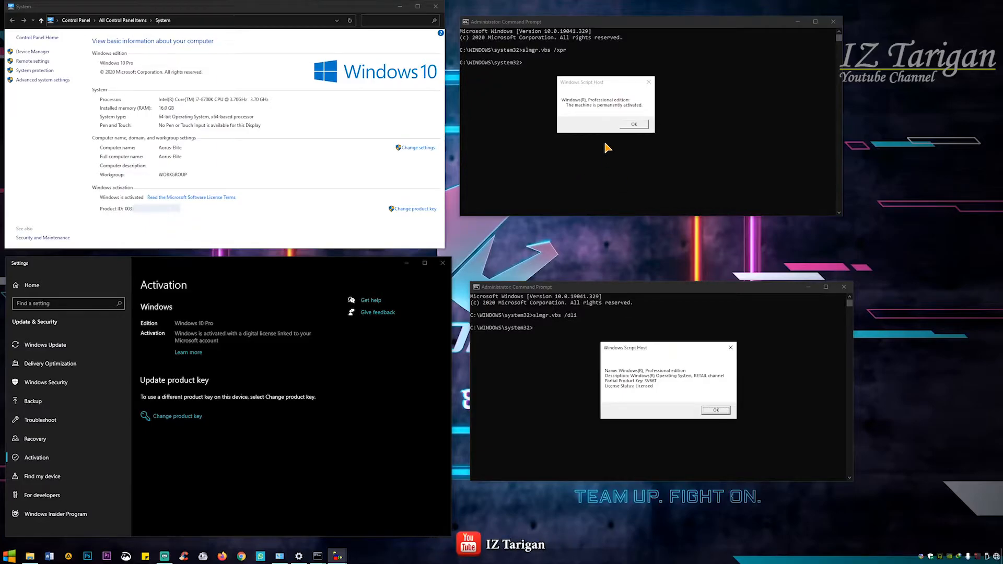
pyautogui.click(634, 124)
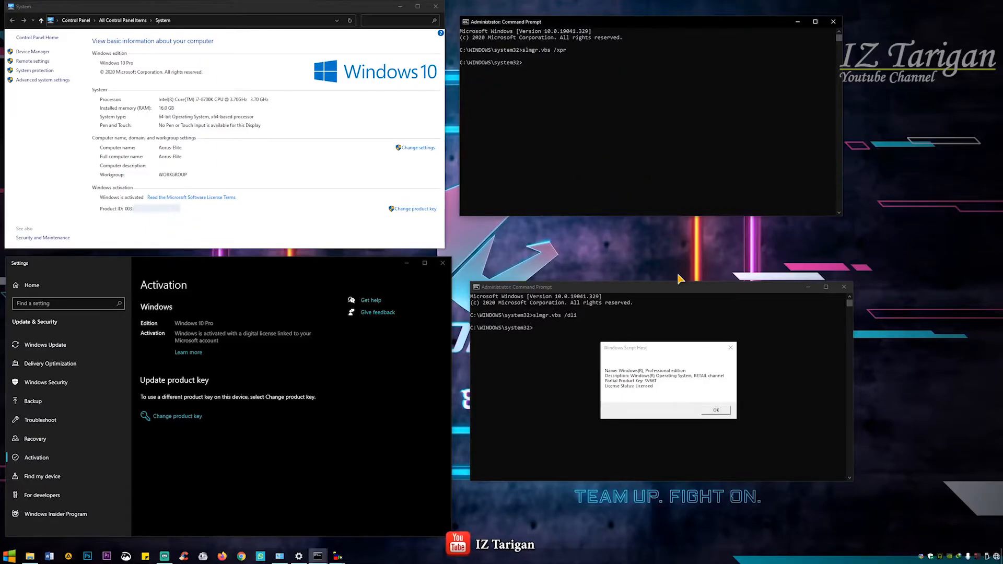
pyautogui.click(681, 349)
pyautogui.hotkey('alt', 'Tab')
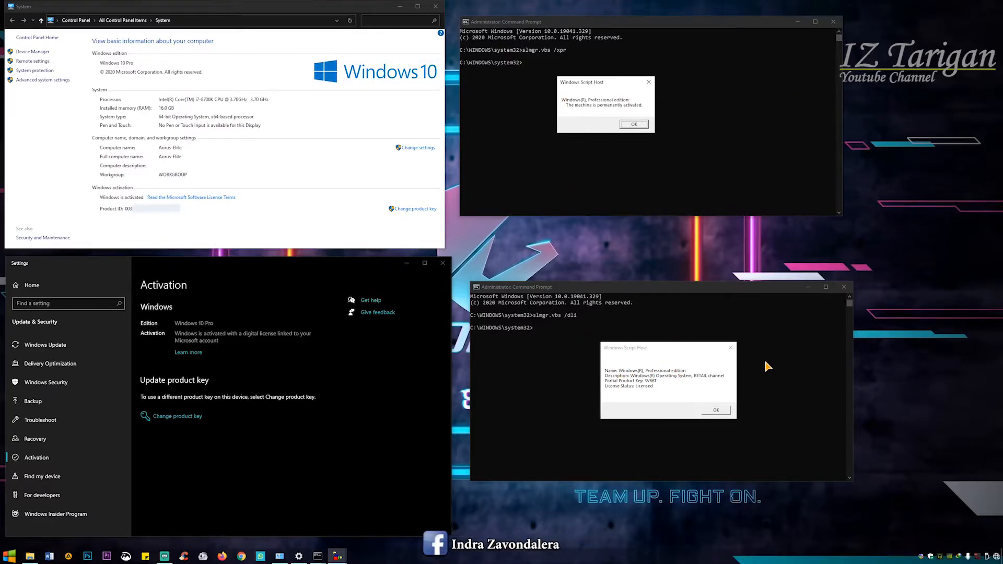
pyautogui.click(673, 396)
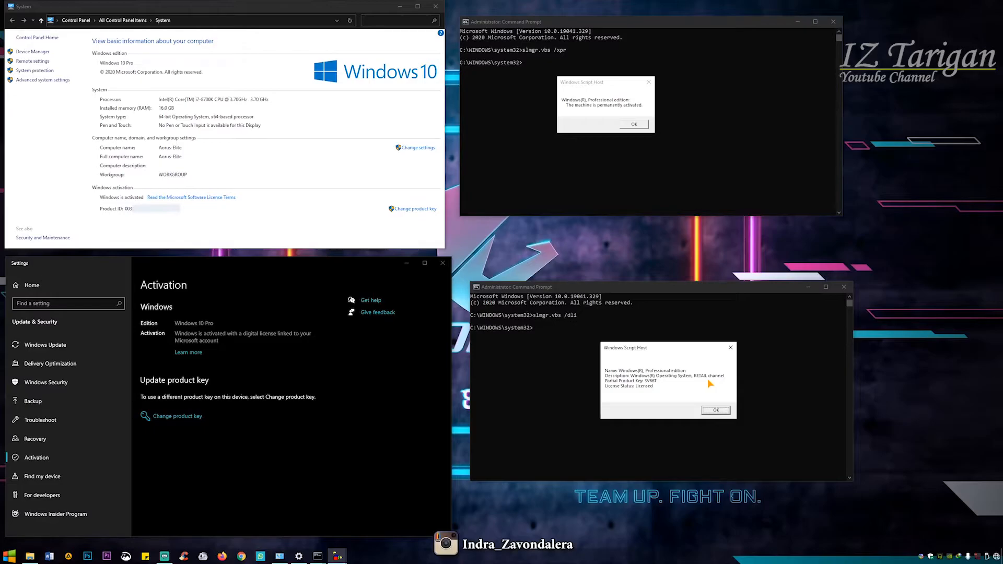
# Run slmgr.vbs /dli from the Windows Run dialog, checking the spacing of the command beforehand.
pyautogui.press('super+r')
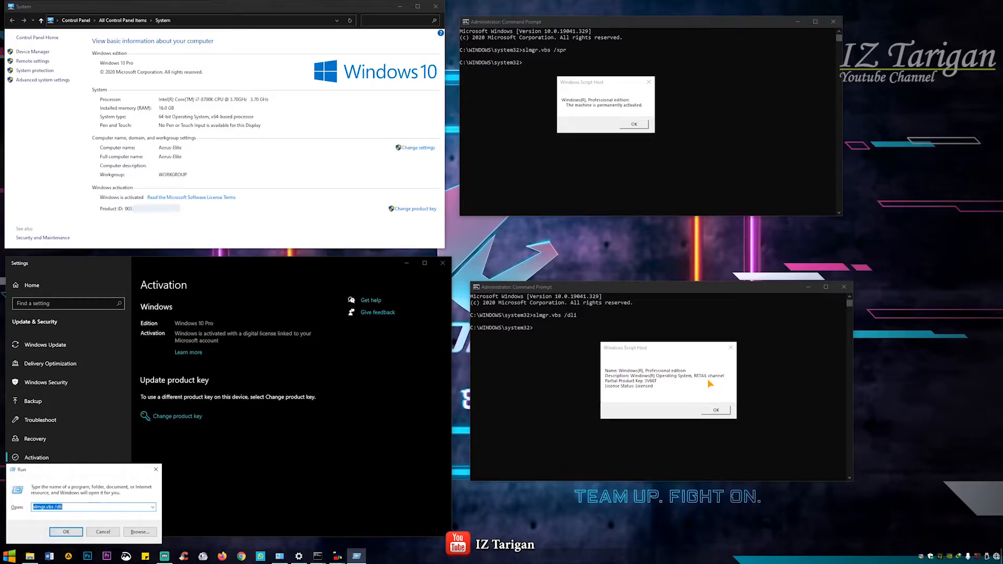
pyautogui.press('Home')
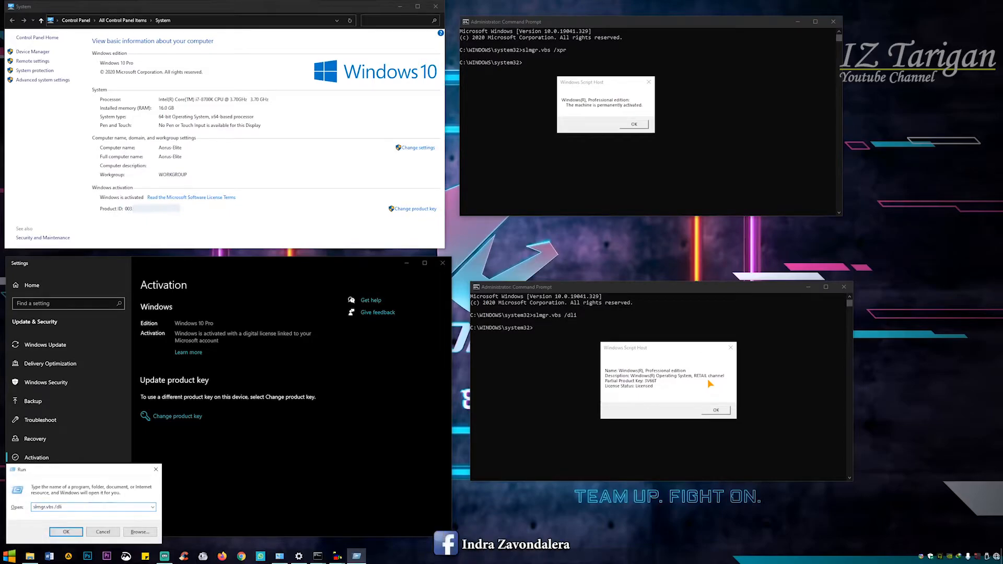
pyautogui.press('Right')
pyautogui.press('Right')
pyautogui.press('Right')
pyautogui.press('Right')
pyautogui.press('Right')
pyautogui.press('Right')
pyautogui.press('Right')
pyautogui.press('Right')
pyautogui.press('Right')
pyautogui.press('Right')
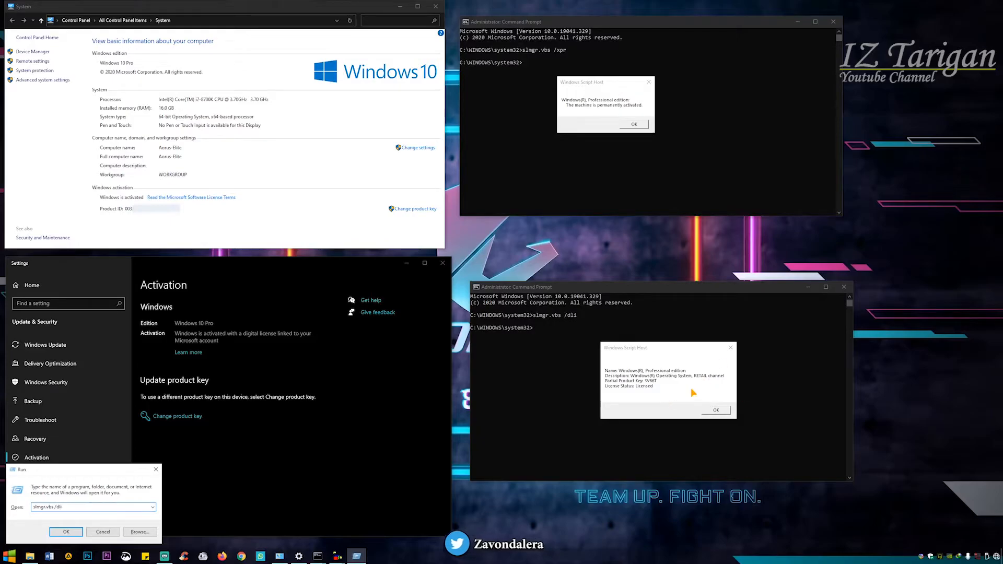
pyautogui.press('Return')
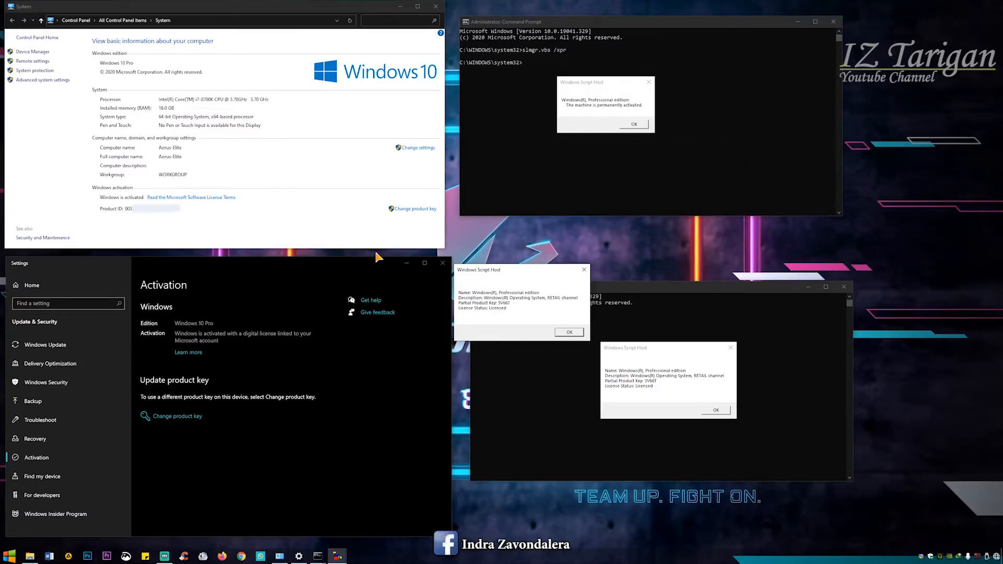
pyautogui.rightClick(912, 165)
pyautogui.rightClick(943, 188)
pyautogui.click(936, 214)
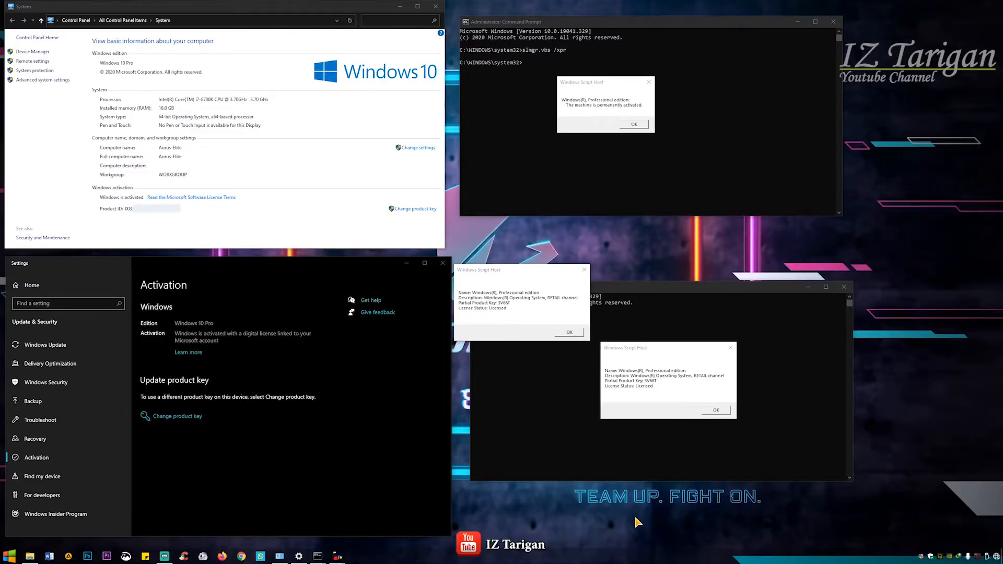
# Open the Taskbar settings in a maximized window and view the options for turning system icons on or off.
pyautogui.rightClick(635, 557)
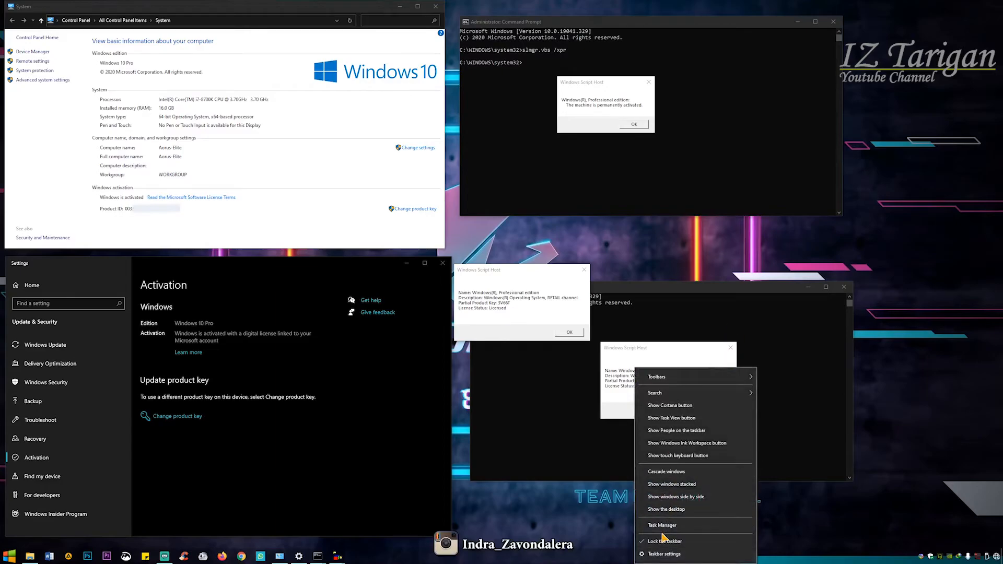
pyautogui.click(663, 555)
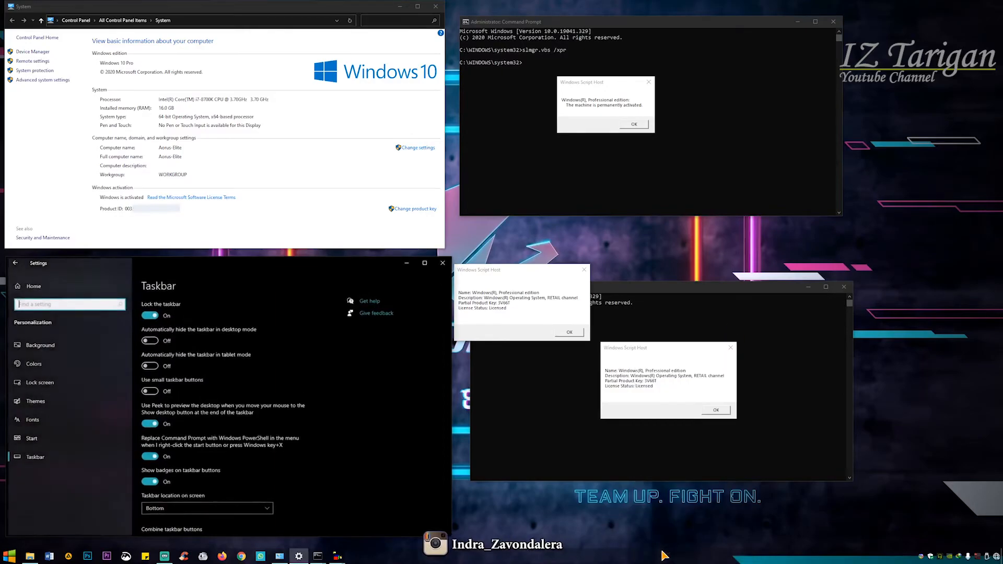
pyautogui.doubleClick(259, 264)
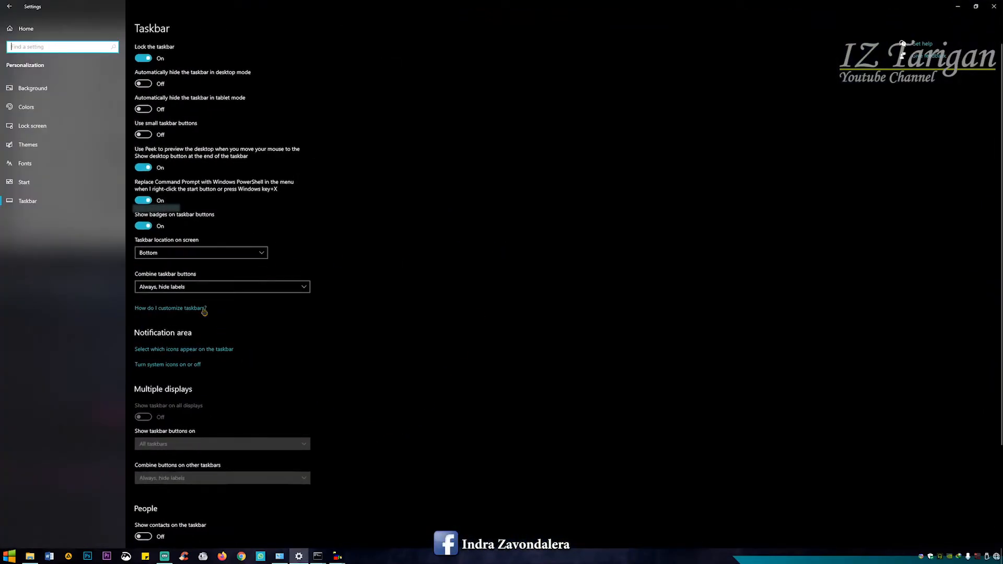
pyautogui.scroll(-3, 325, 359)
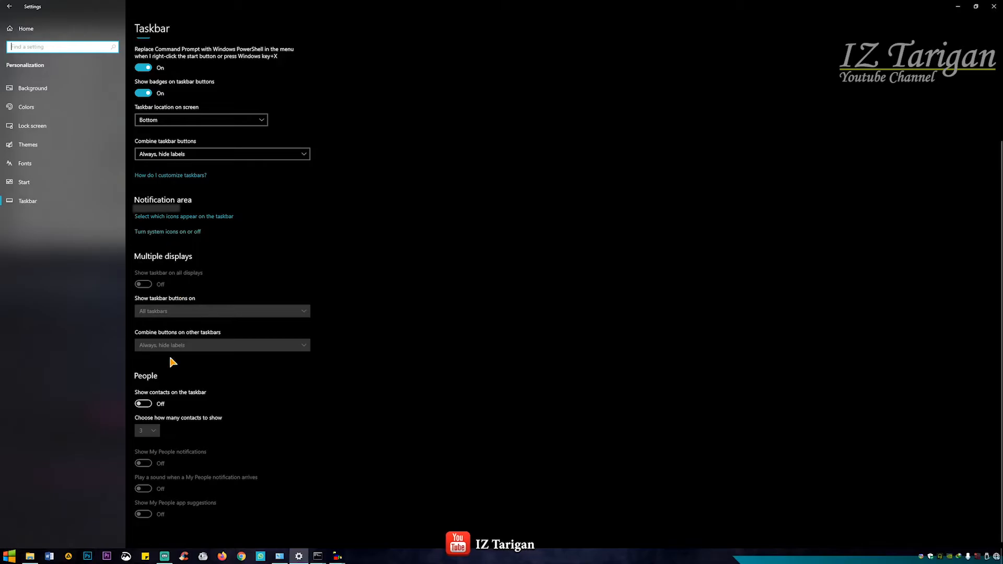
pyautogui.click(204, 319)
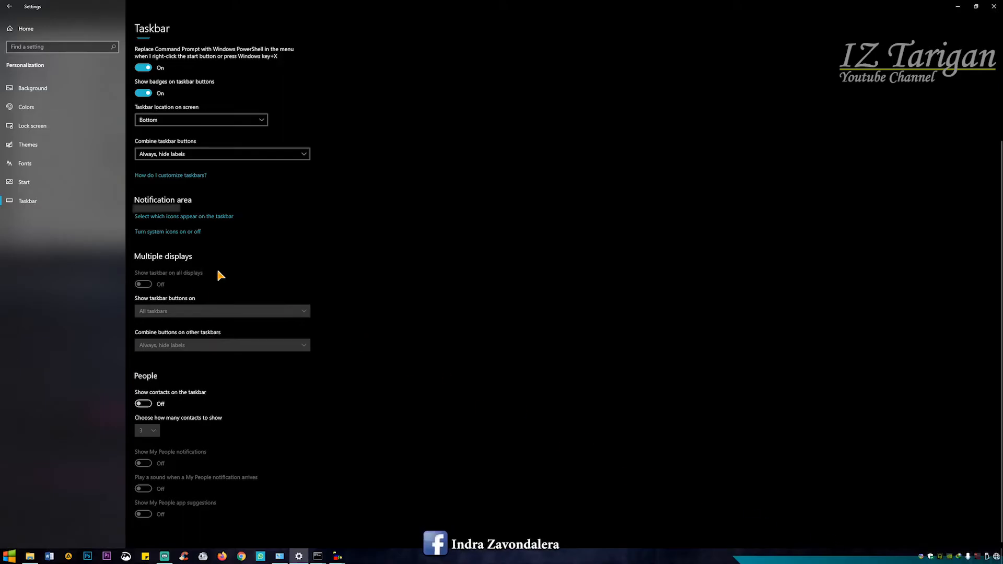
pyautogui.click(180, 233)
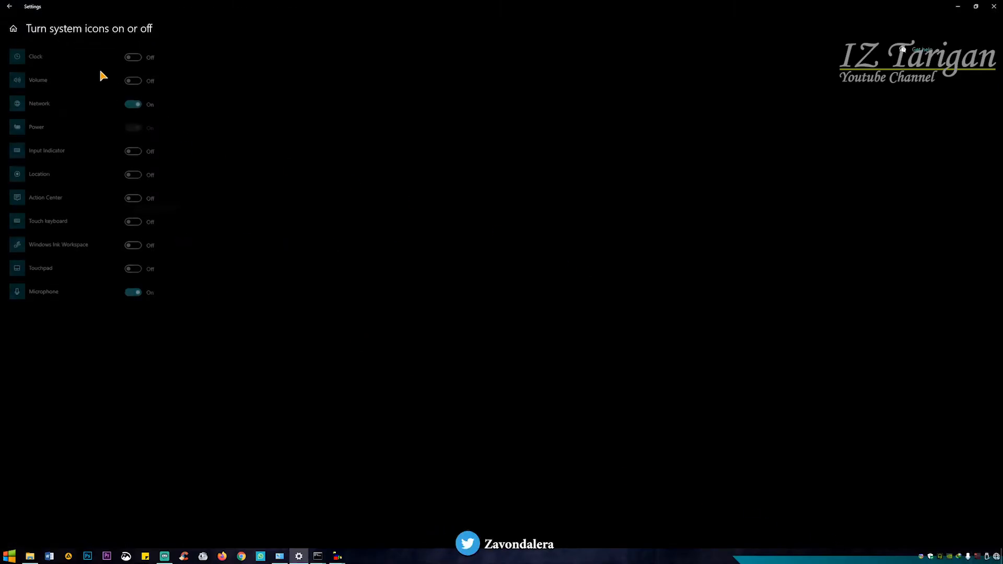
# View the settings for which icons appear on the taskbar, and return to the main Taskbar settings.
pyautogui.click(9, 7)
pyautogui.click(191, 349)
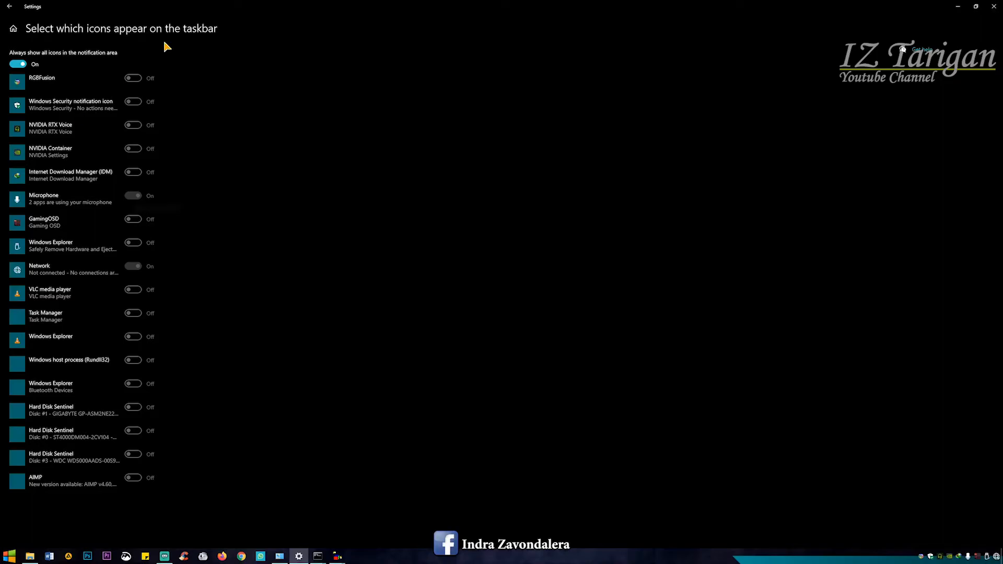
pyautogui.click(10, 29)
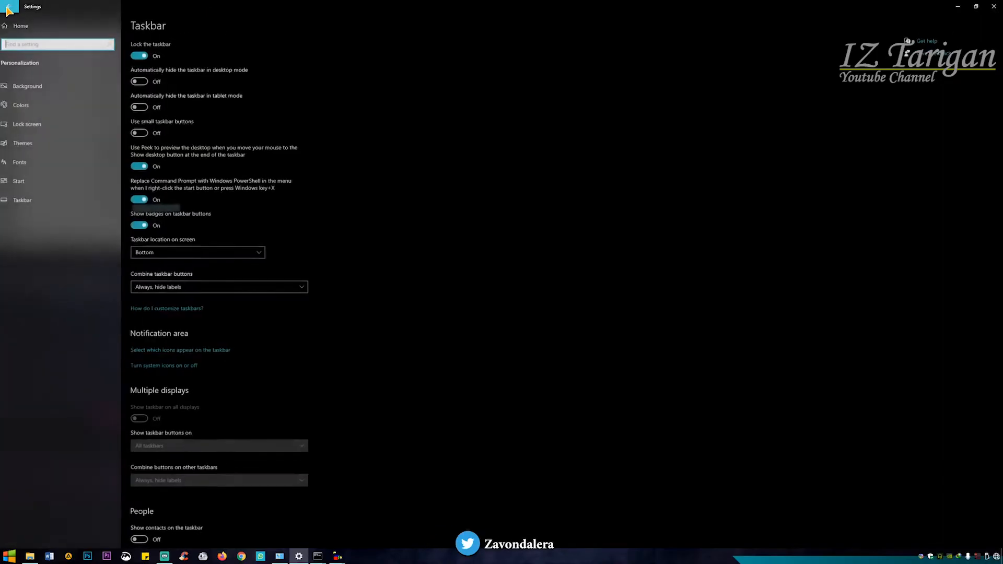
# Look through the Taskbar settings from the lock option to the People section, and close Settings.
pyautogui.scroll(-3, 253, 320)
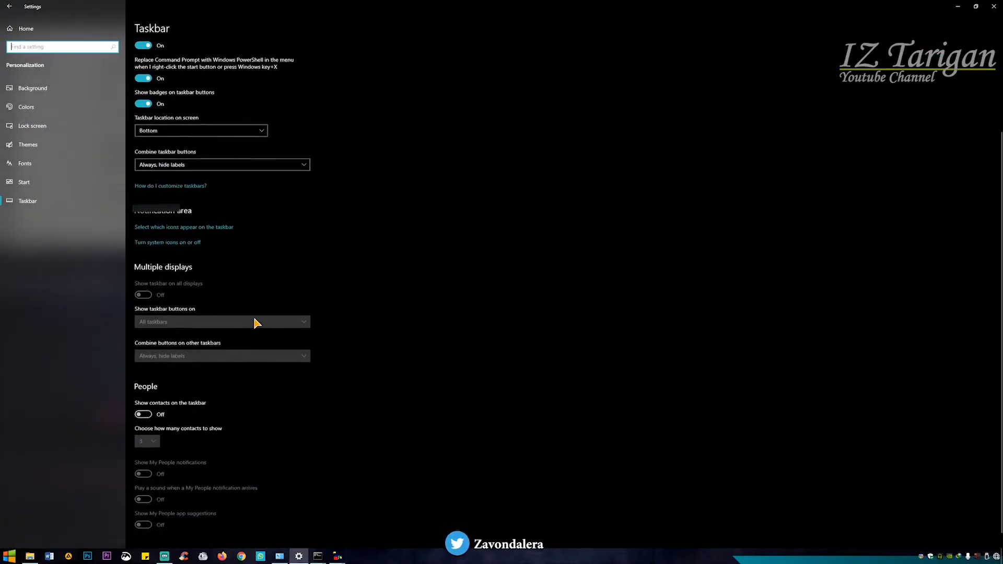
pyautogui.scroll(3, 157, 390)
pyautogui.scroll(-3, 157, 229)
pyautogui.scroll(3, 497, 372)
pyautogui.scroll(-3, 269, 390)
pyautogui.scroll(3, 268, 391)
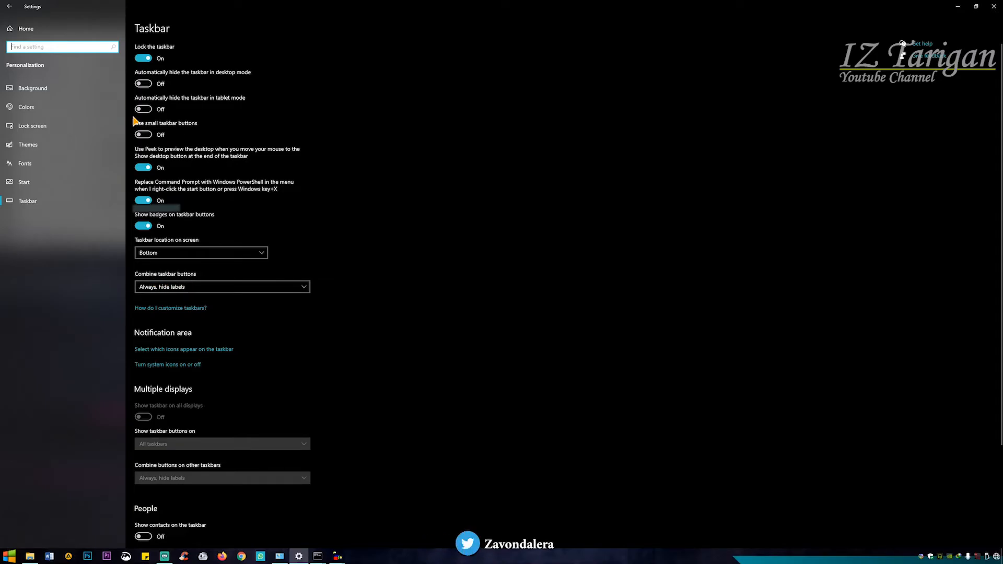
pyautogui.click(994, 7)
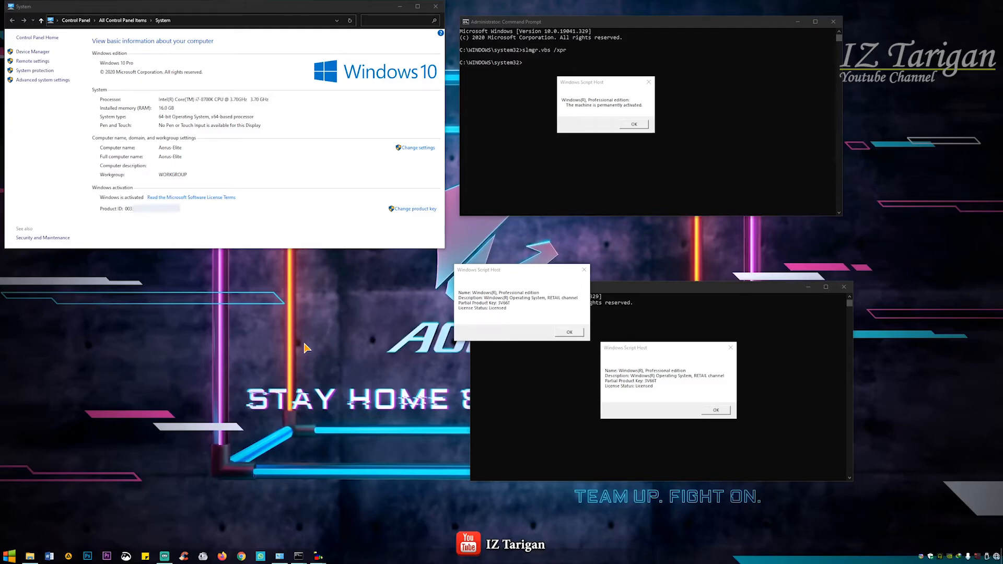
# Run winver from the Windows Run dialog and move the About Windows dialog below the System window.
pyautogui.press('super')
pyautogui.press('super')
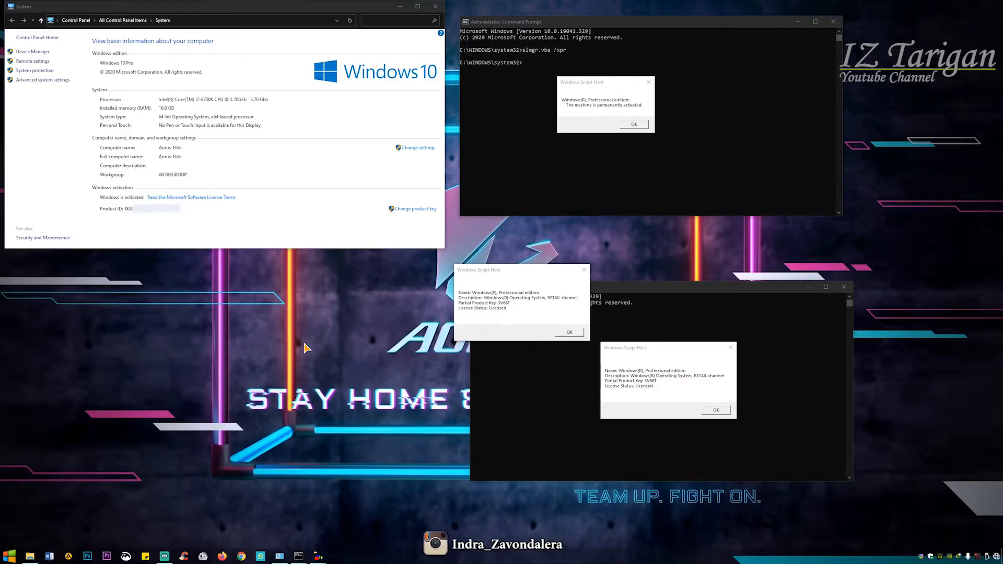
pyautogui.press('super+r')
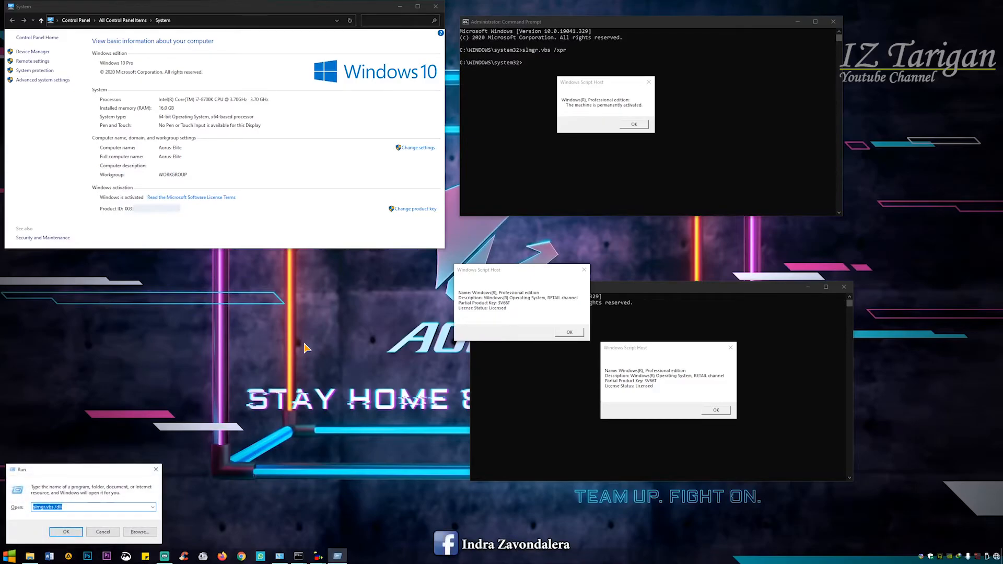
pyautogui.write('winver')
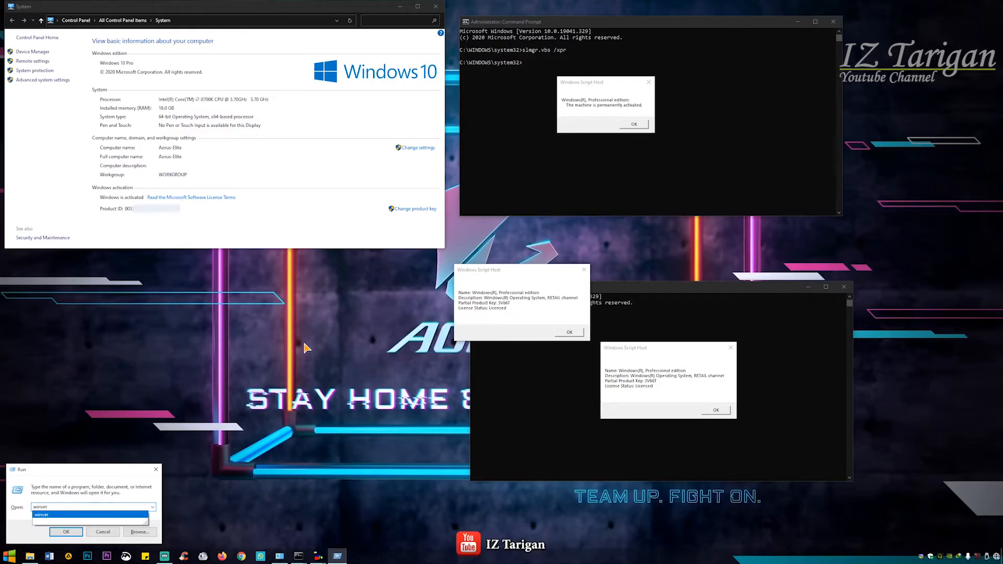
pyautogui.press('Return')
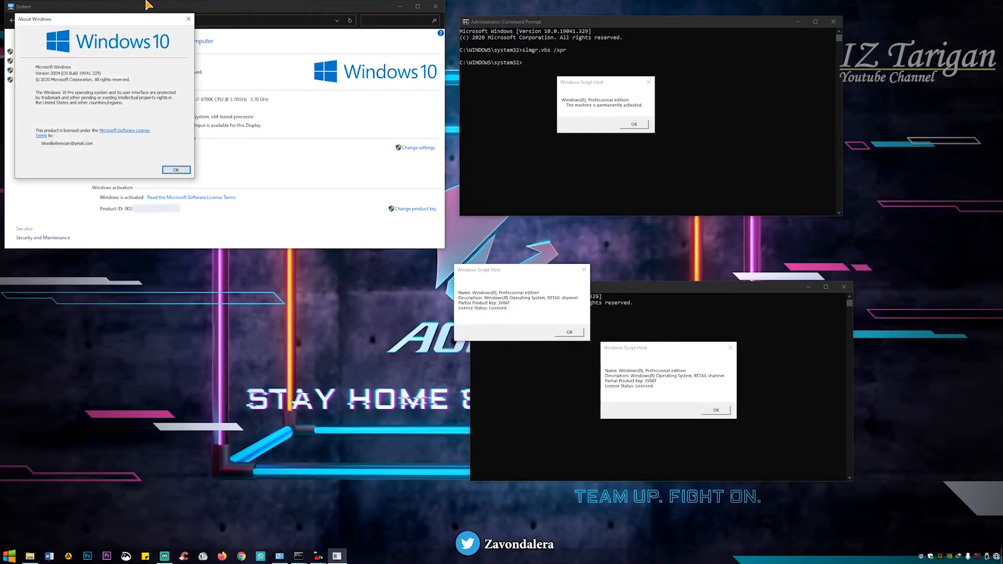
pyautogui.moveTo(106, 21); pyautogui.dragTo(314, 282)
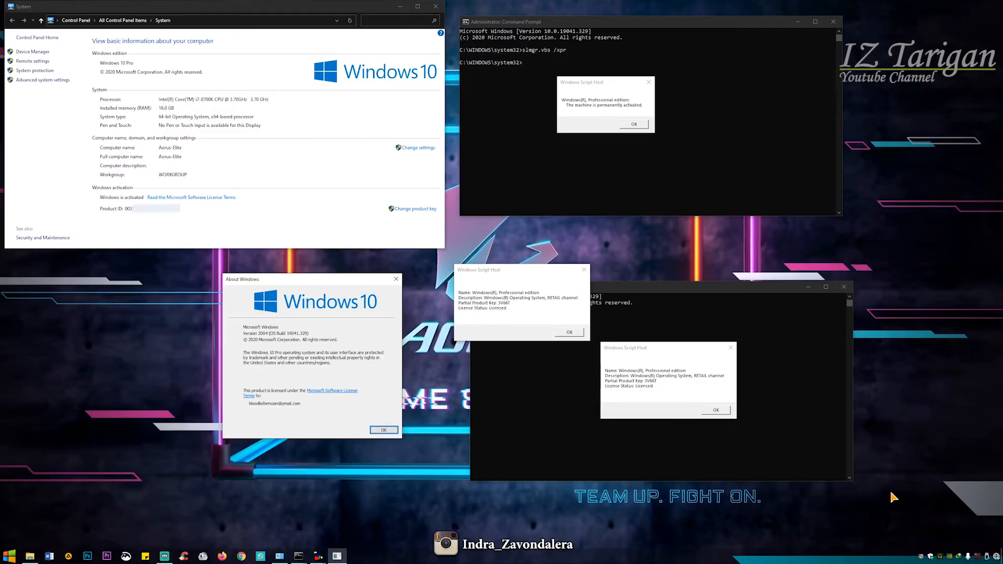
pyautogui.rightClick(901, 390)
pyautogui.click(991, 424)
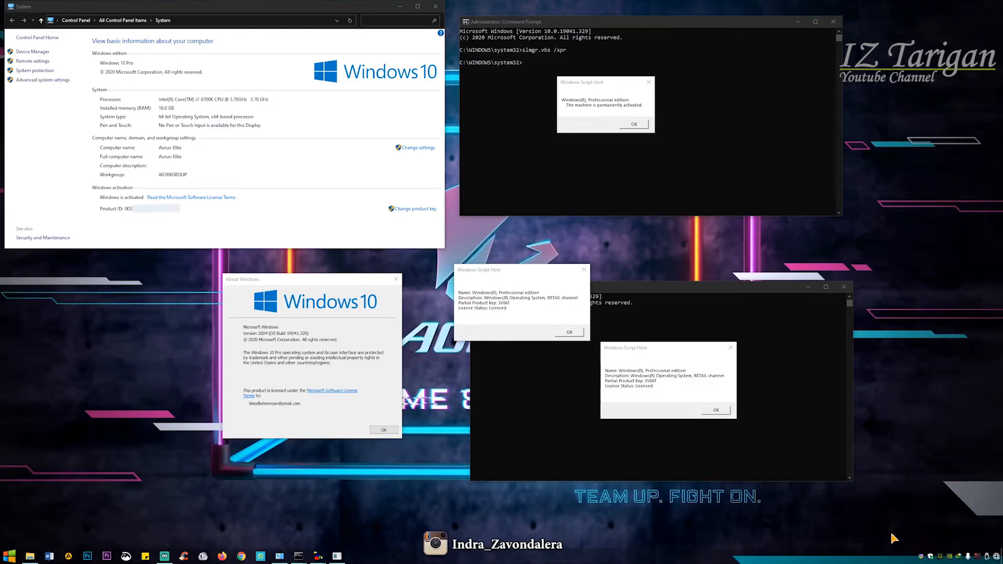
pyautogui.rightClick(880, 330)
pyautogui.click(889, 354)
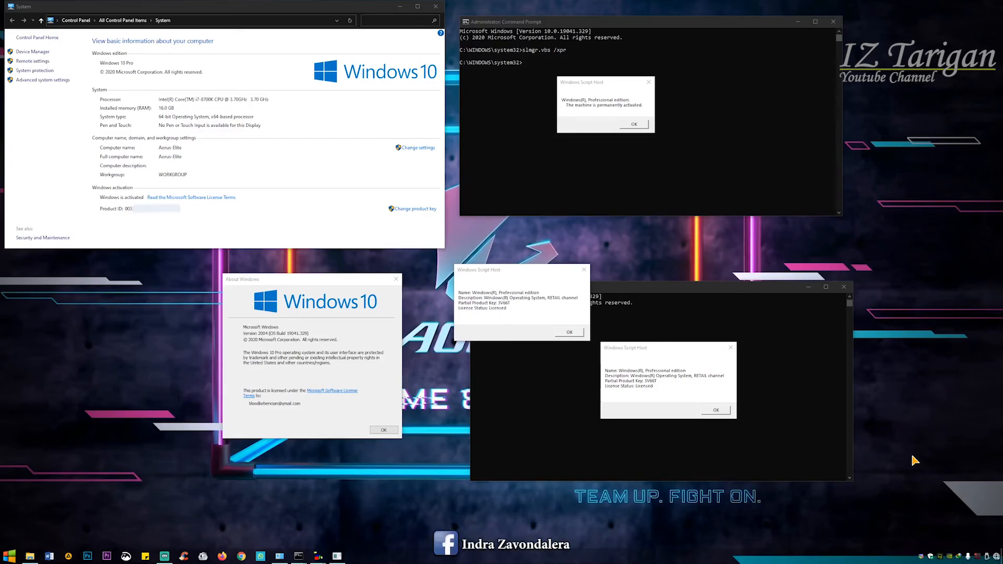
pyautogui.rightClick(907, 359)
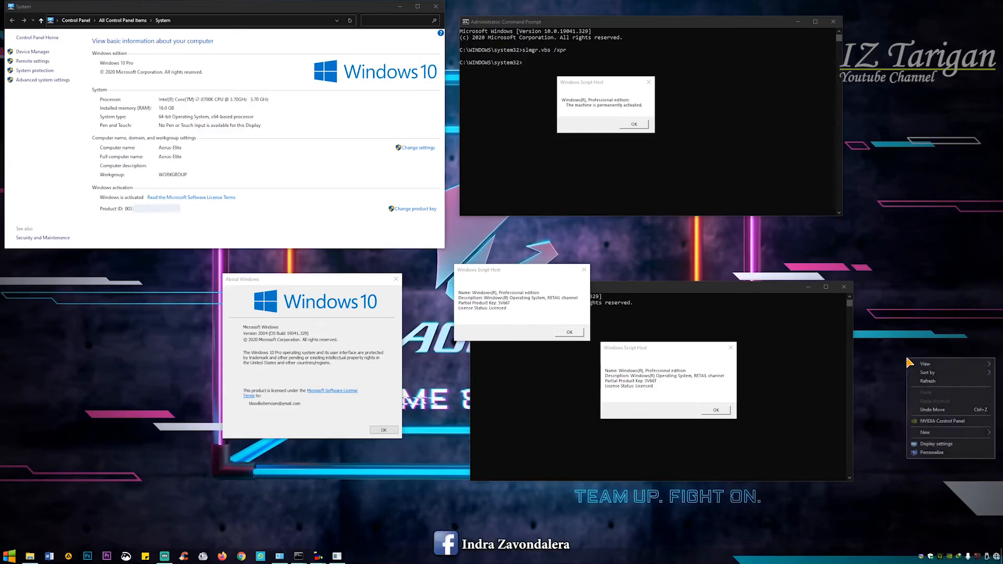
pyautogui.click(921, 385)
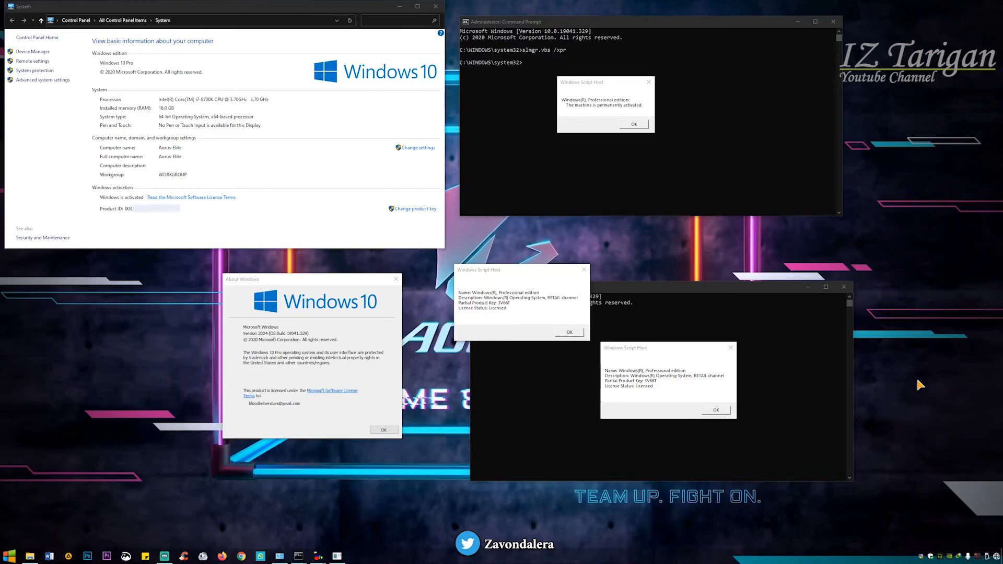